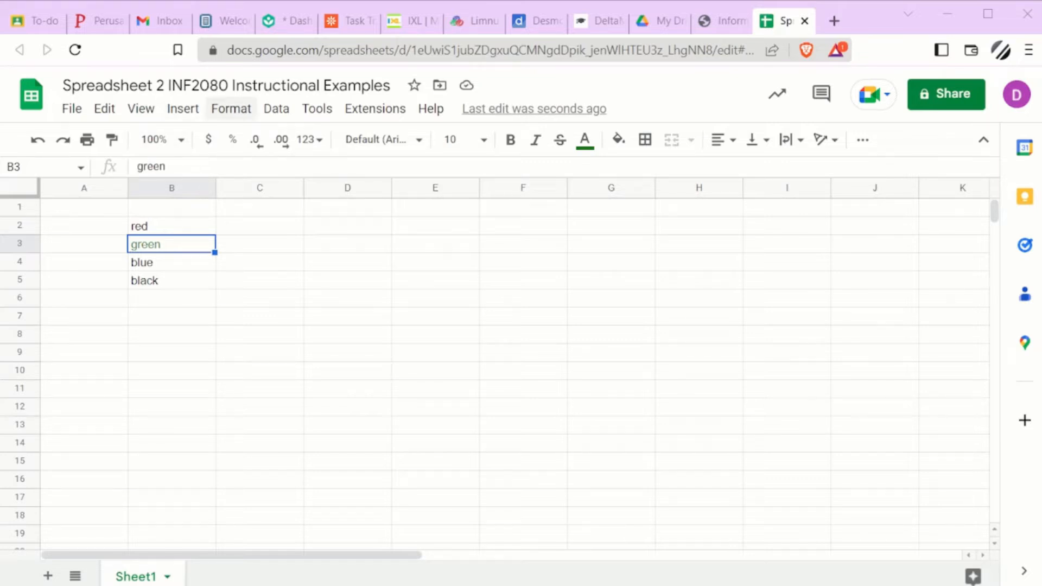
Colour the text of the "blue" cell B4 blue and the text of the "red" cell B2 red
{"action": "left_click", "coordinate": [161, 266]}
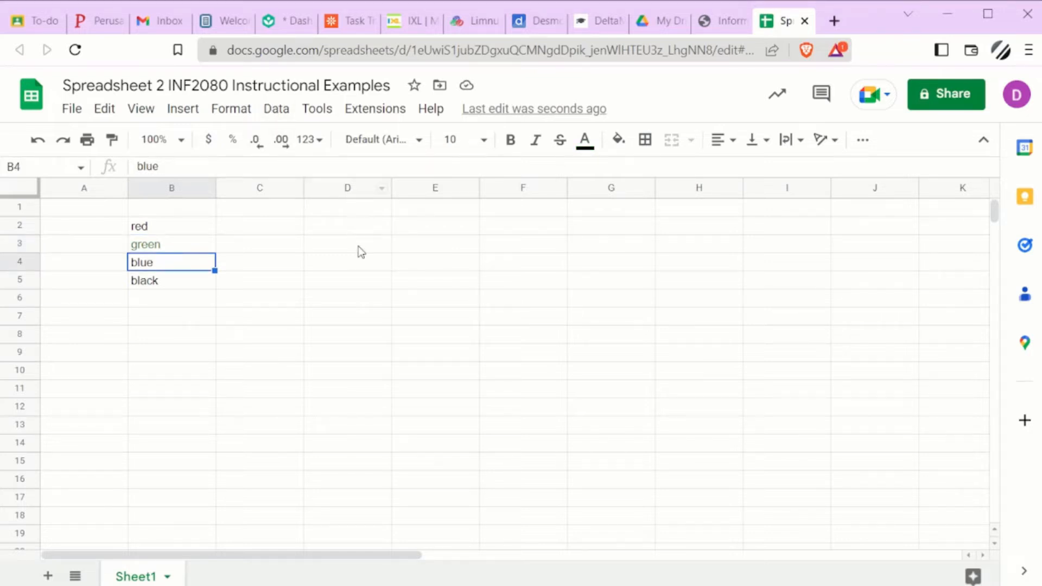
{"action": "left_click", "coordinate": [586, 142]}
{"action": "left_click", "coordinate": [721, 218]}
{"action": "left_click", "coordinate": [169, 228]}
{"action": "left_click", "coordinate": [586, 142]}
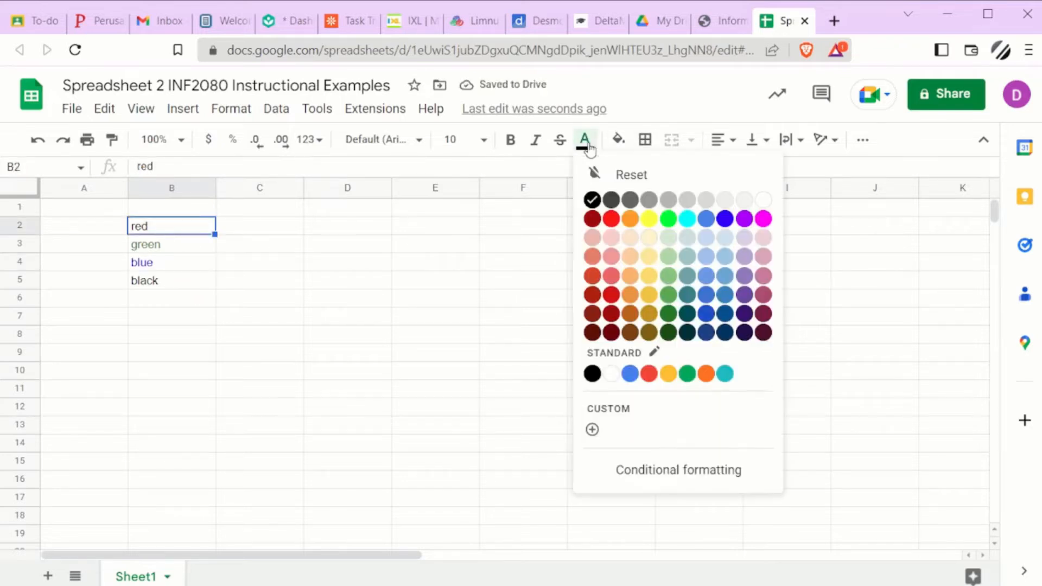
{"action": "left_click", "coordinate": [611, 220]}
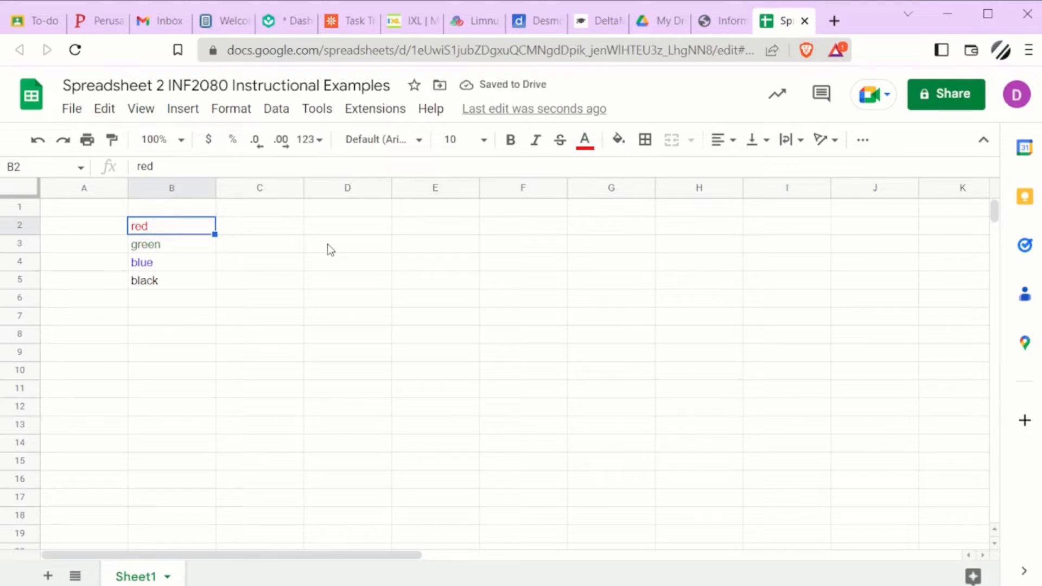
Enter the heading Performance in D3 and the formula =RAND() in D4
{"action": "left_click", "coordinate": [348, 239]}
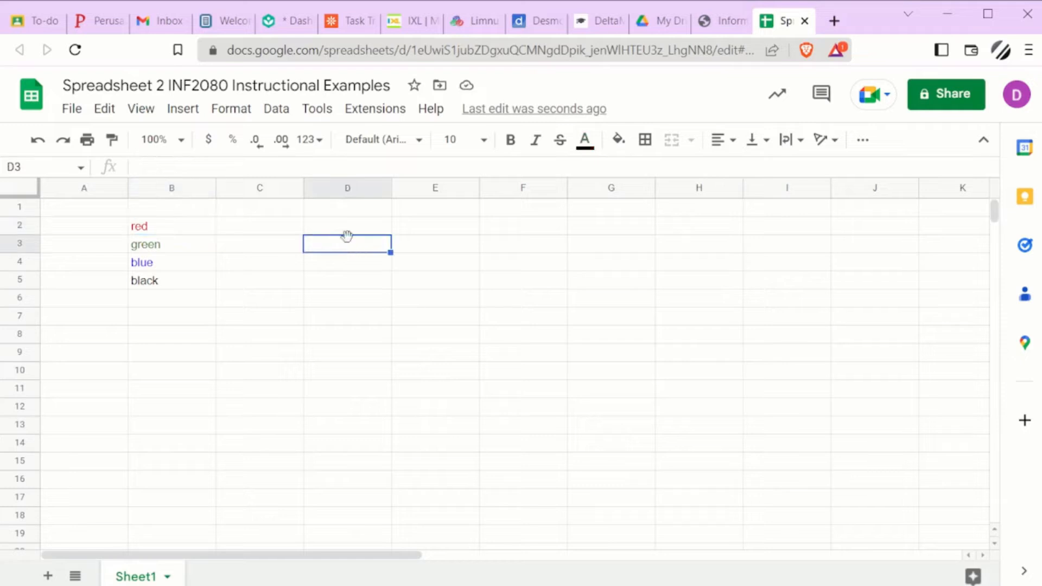
{"action": "type", "text": "Performance"}
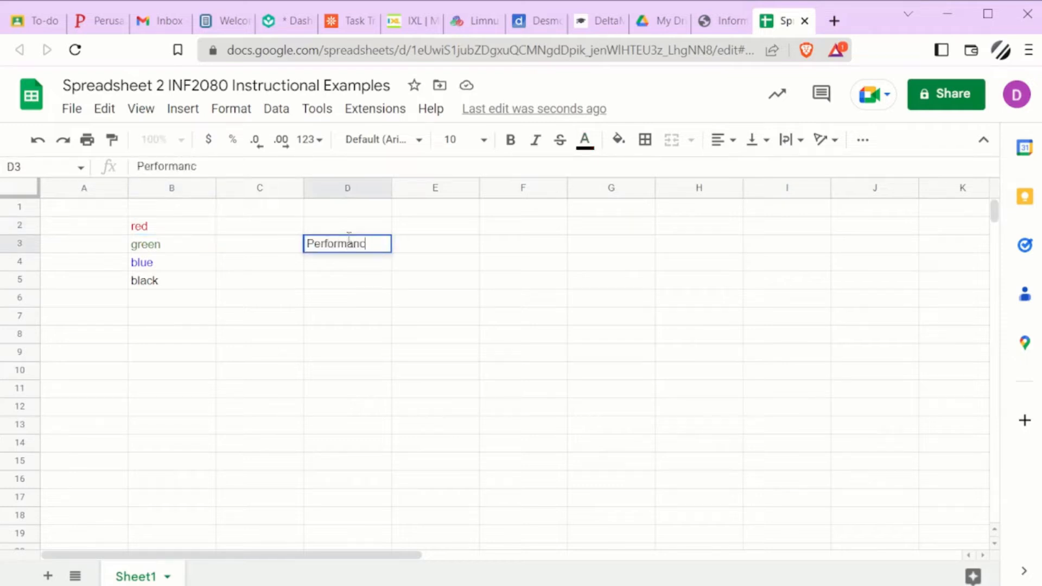
{"action": "key", "text": "Return"}
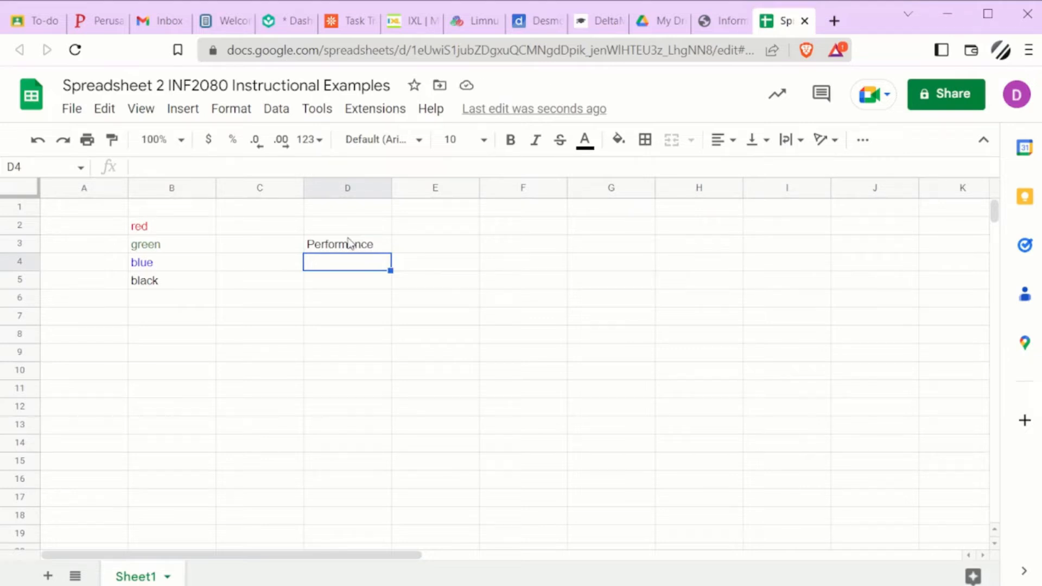
{"action": "type", "text": "=RAND()"}
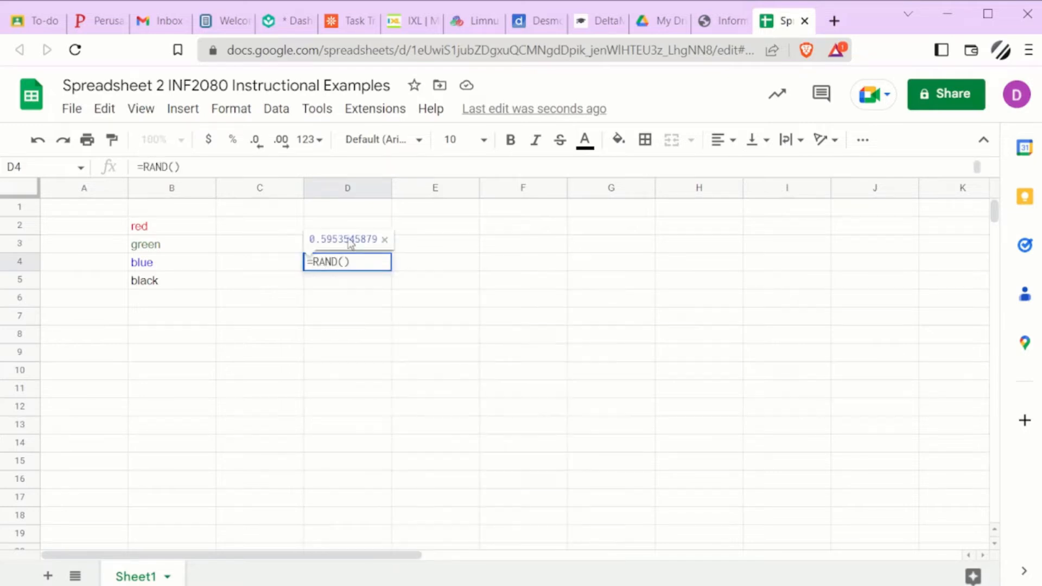
{"action": "key", "text": "Return"}
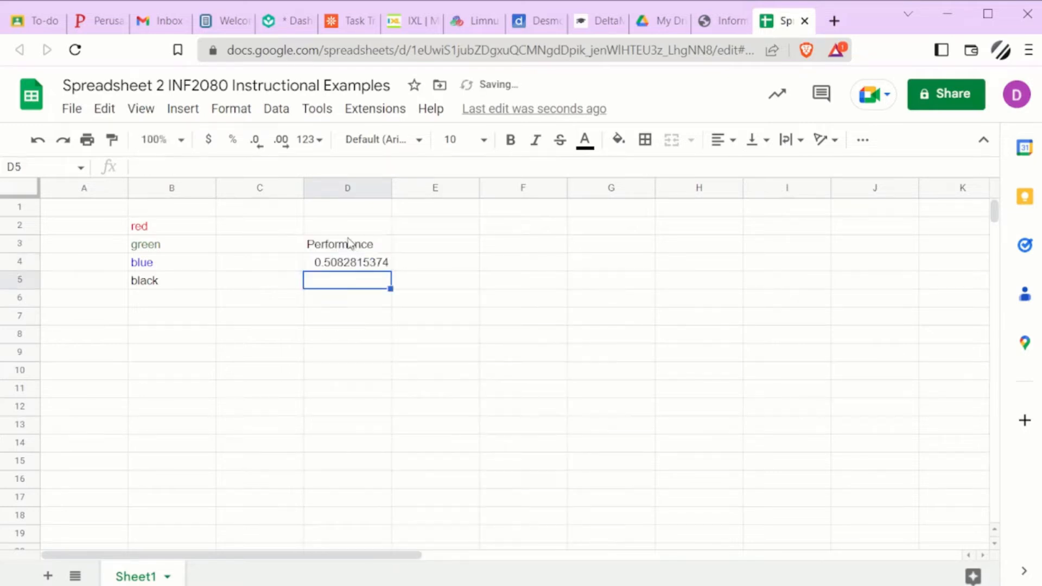
Fill the RAND formula from D4 down through D14
{"action": "left_click", "coordinate": [375, 263]}
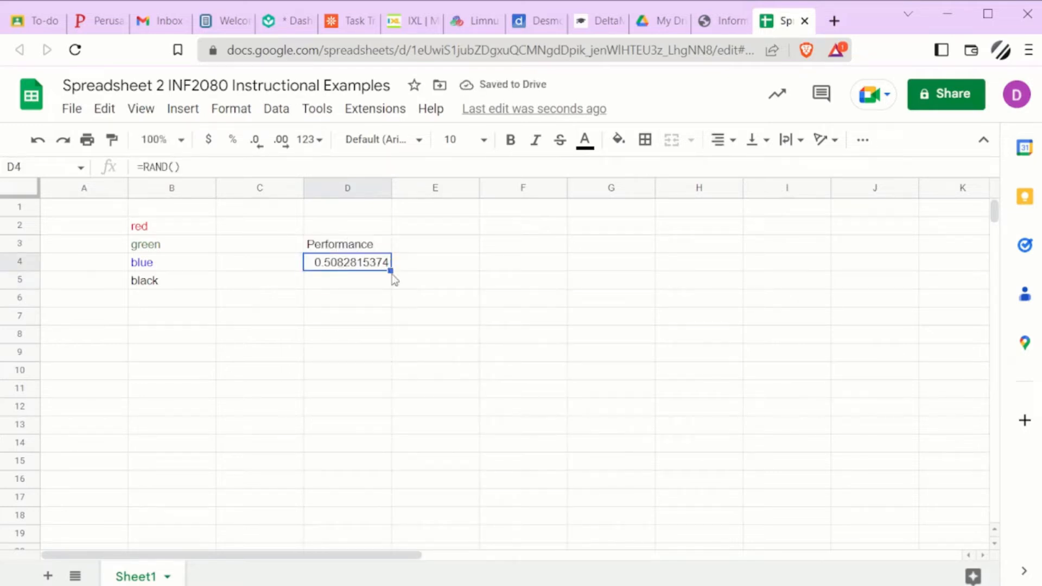
{"action": "left_click_drag", "start_coordinate": [389, 278], "coordinate": [409, 484]}
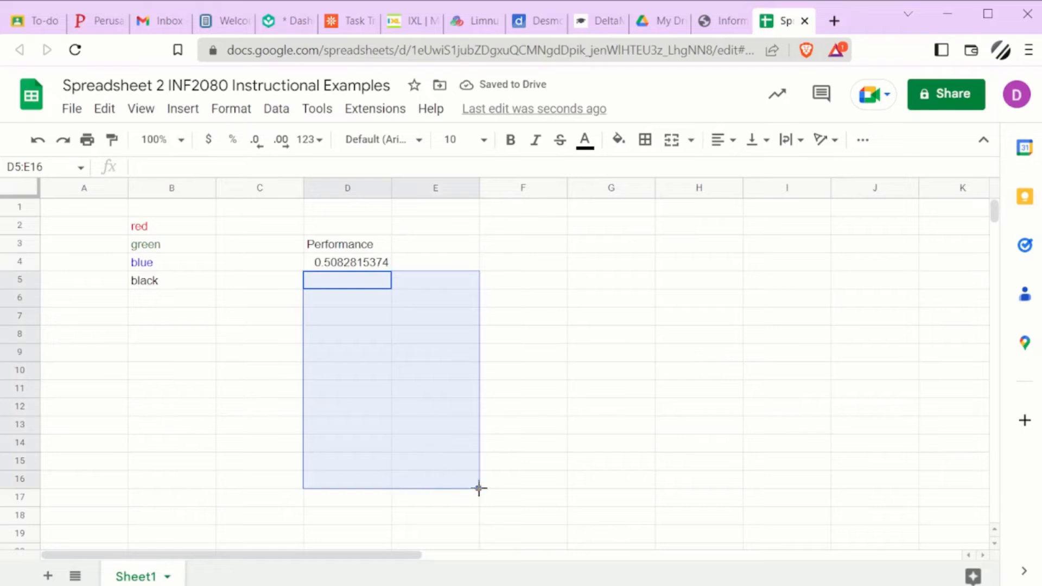
{"action": "left_click", "coordinate": [384, 321]}
{"action": "left_click", "coordinate": [386, 265]}
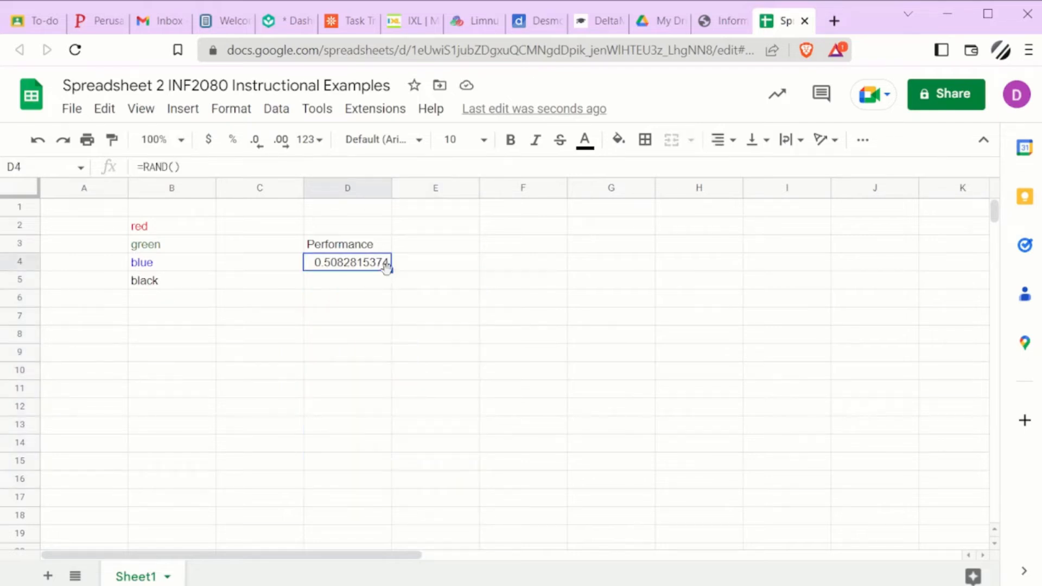
{"action": "left_click_drag", "start_coordinate": [392, 270], "coordinate": [416, 436]}
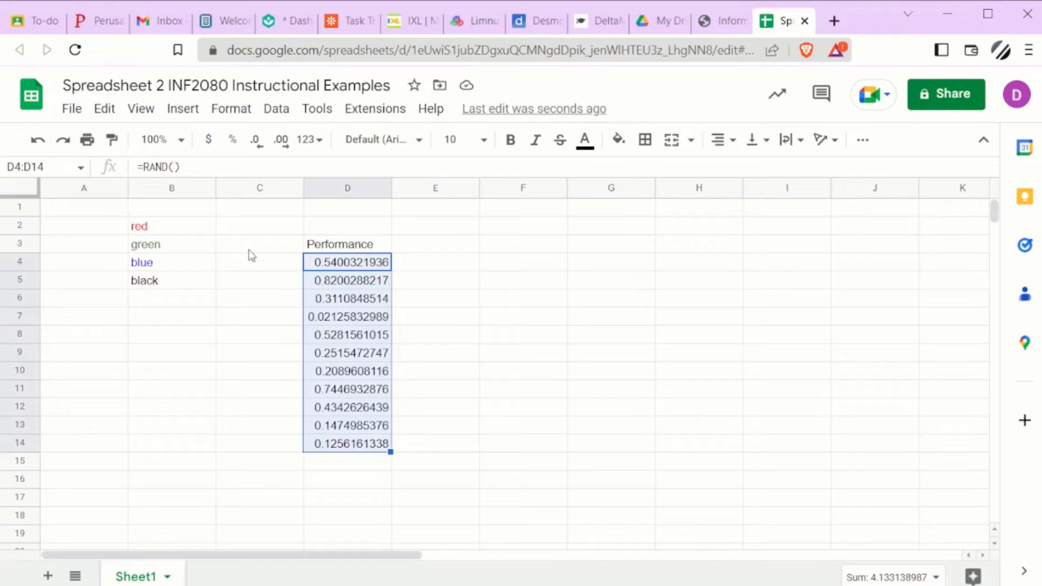
Open the conditional formatting rules for the range D4:D14
{"action": "left_click", "coordinate": [233, 120]}
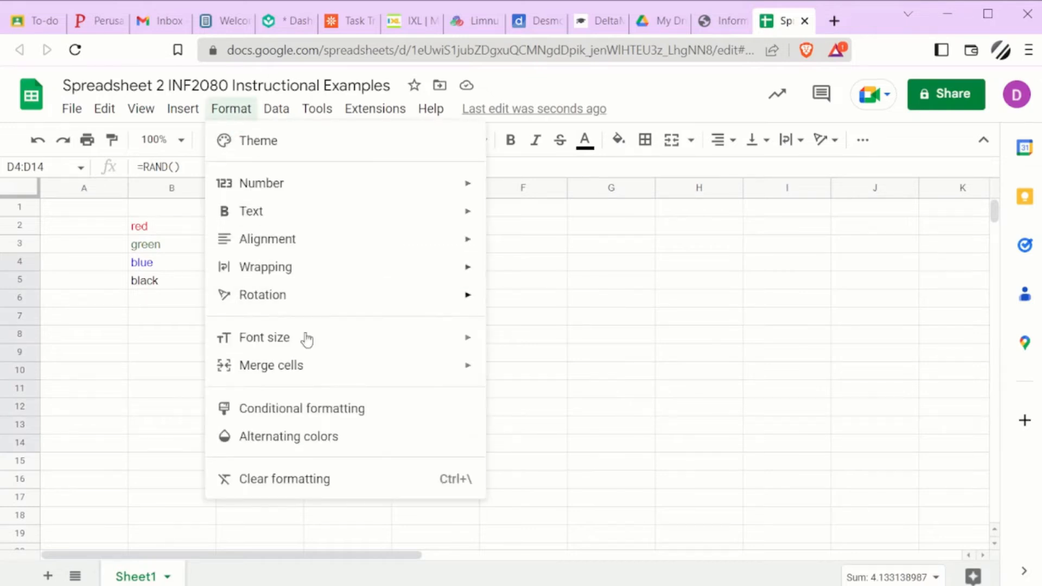
{"action": "left_click", "coordinate": [324, 418]}
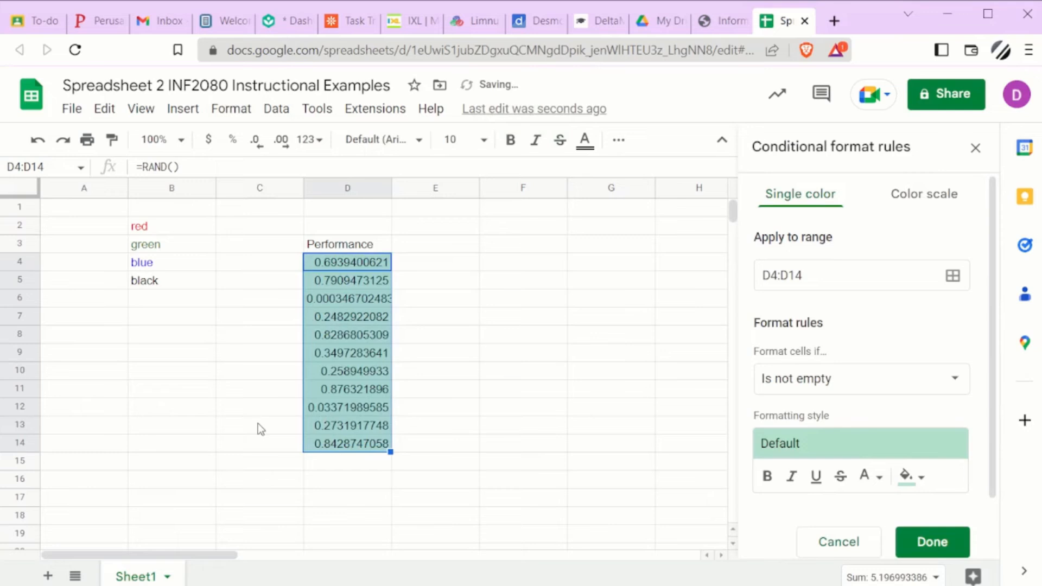
{"action": "scroll", "coordinate": [871, 326], "scroll_direction": "down", "scroll_amount": 1}
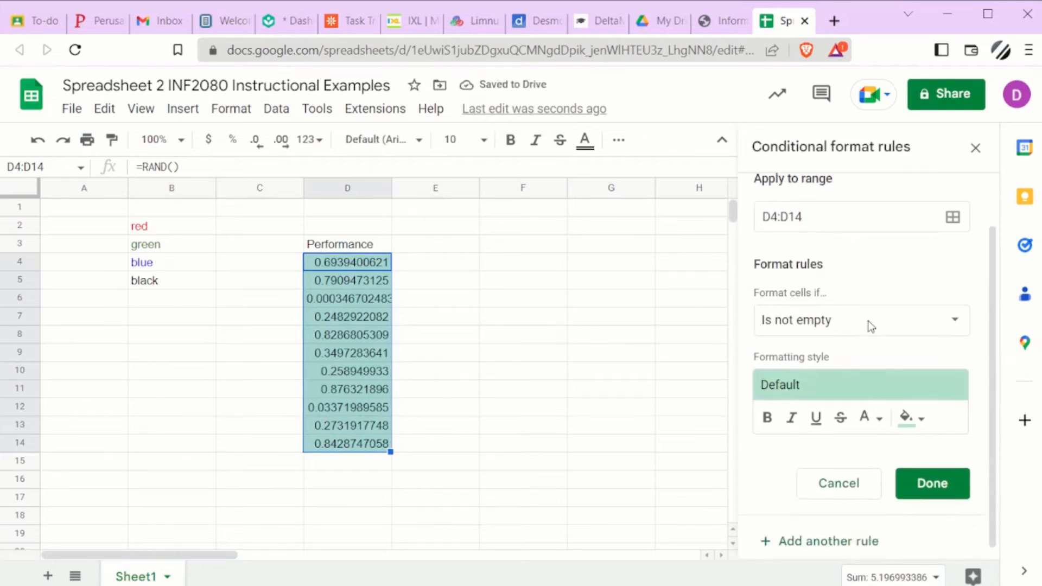
{"action": "scroll", "coordinate": [863, 428], "scroll_direction": "up", "scroll_amount": 1}
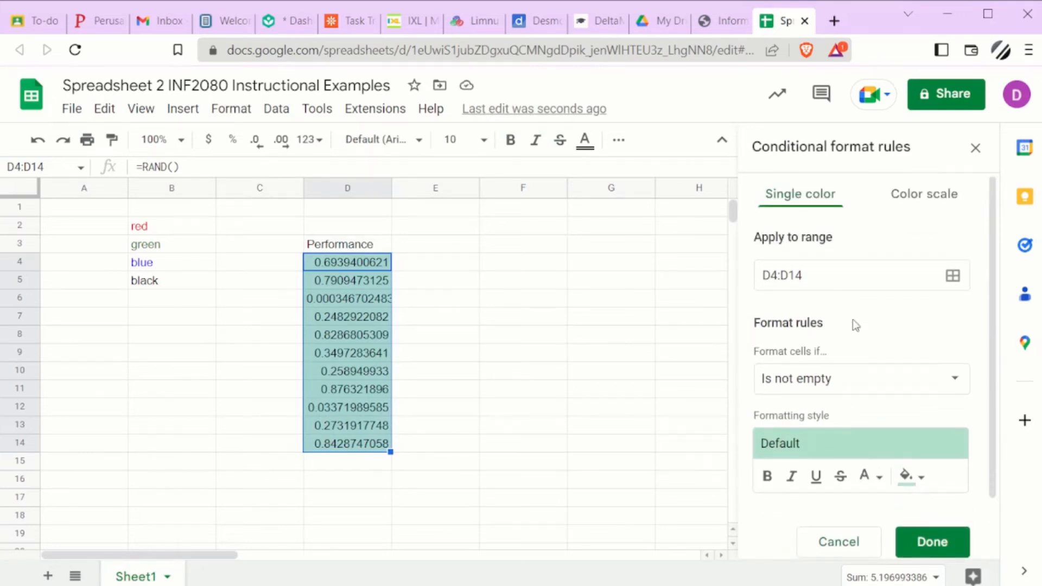
Try a single-colour rule on D4:D14 that formats cells with values greater than 0.1
{"action": "left_click", "coordinate": [958, 392]}
{"action": "scroll", "coordinate": [859, 465], "scroll_direction": "down", "scroll_amount": 5}
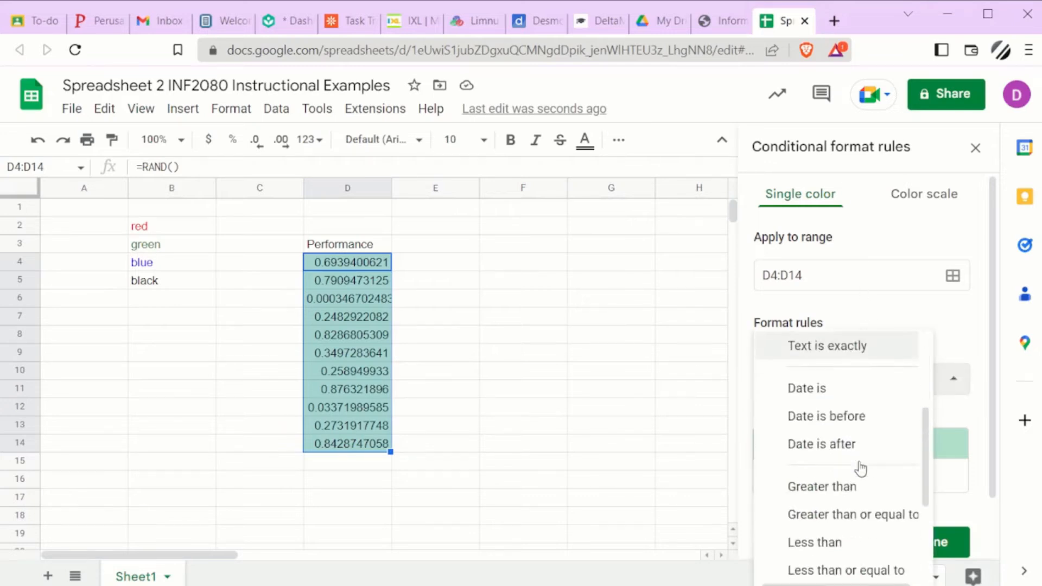
{"action": "left_click", "coordinate": [850, 412]}
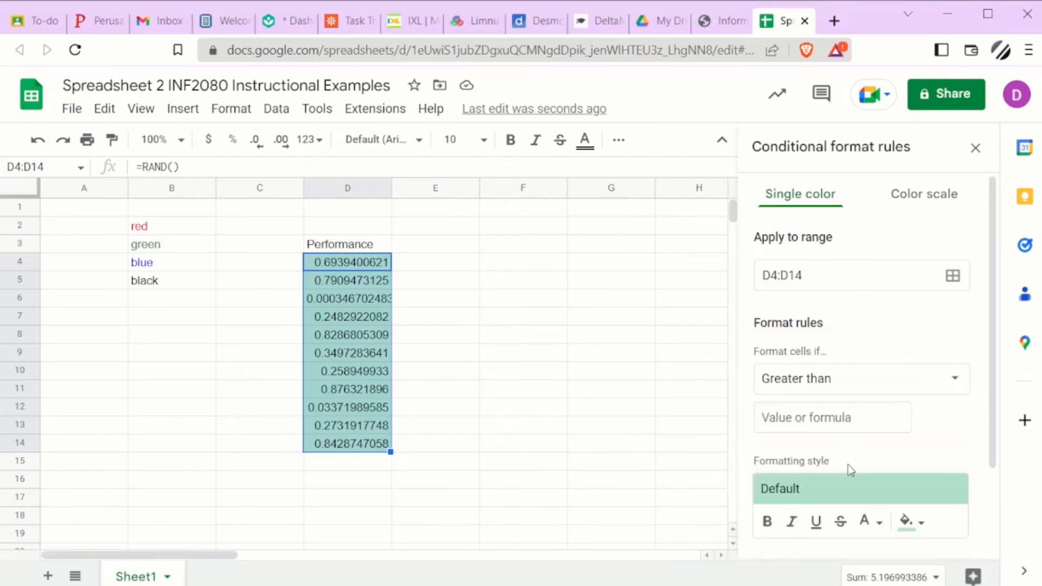
{"action": "left_click", "coordinate": [836, 423]}
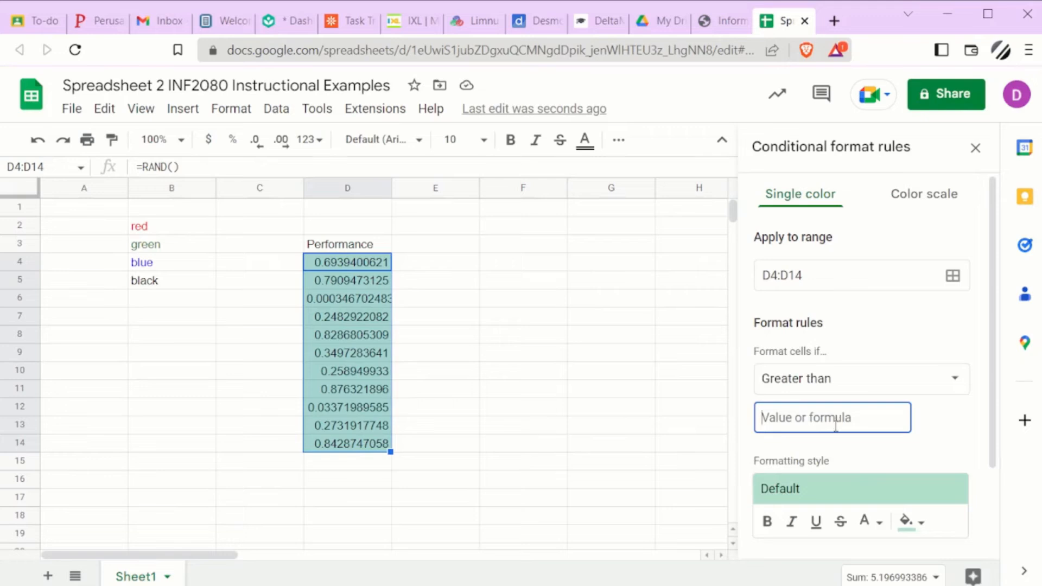
{"action": "type", "text": "0.1"}
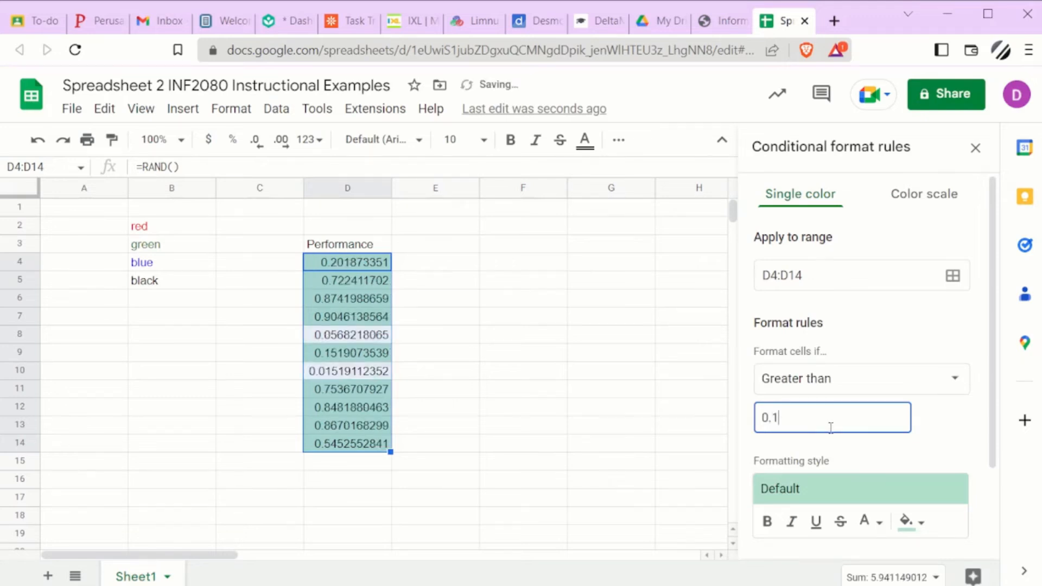
{"action": "scroll", "coordinate": [830, 427], "scroll_direction": "down", "scroll_amount": 3}
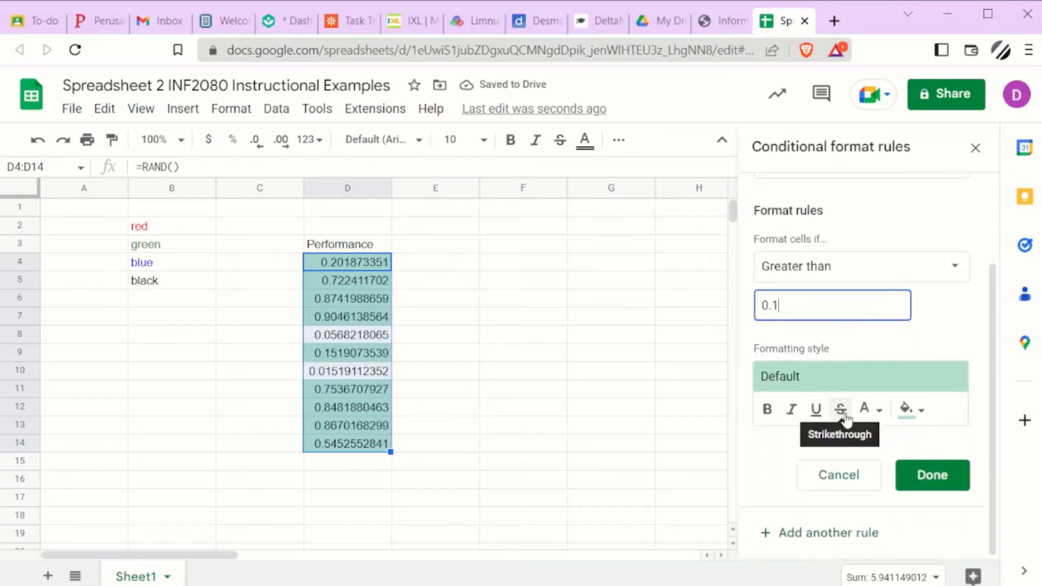
{"action": "scroll", "coordinate": [868, 333], "scroll_direction": "up", "scroll_amount": 3}
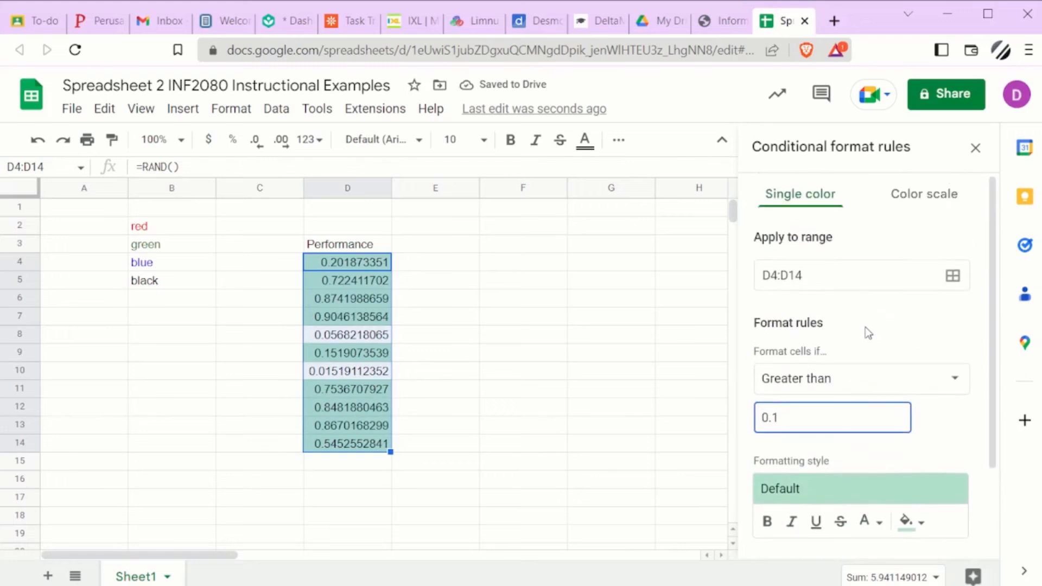
Format D4:D14 with a colour scale using the red to white to green preset
{"action": "left_click", "coordinate": [921, 202]}
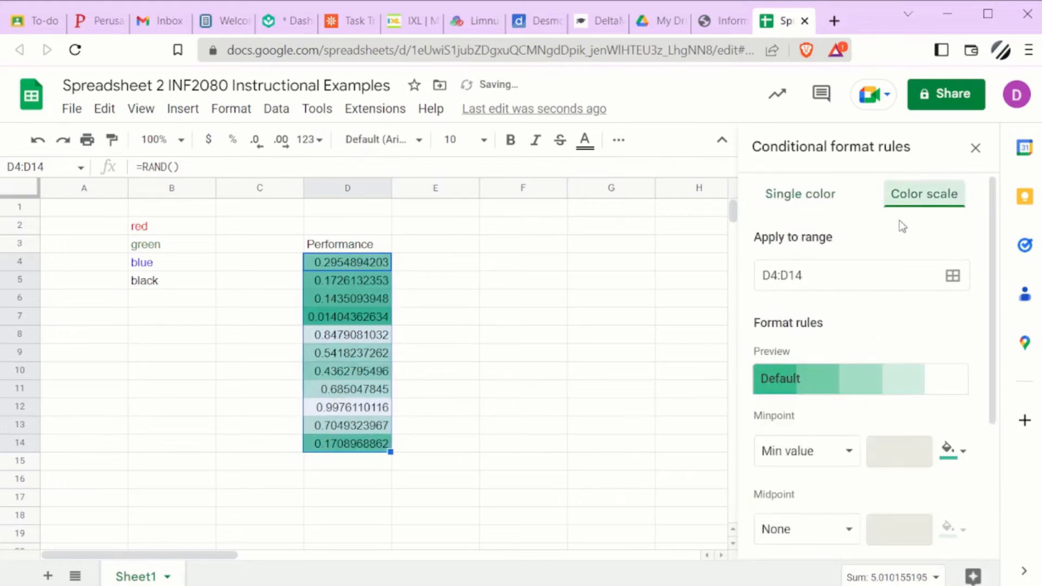
{"action": "scroll", "coordinate": [850, 291], "scroll_direction": "down", "scroll_amount": 2}
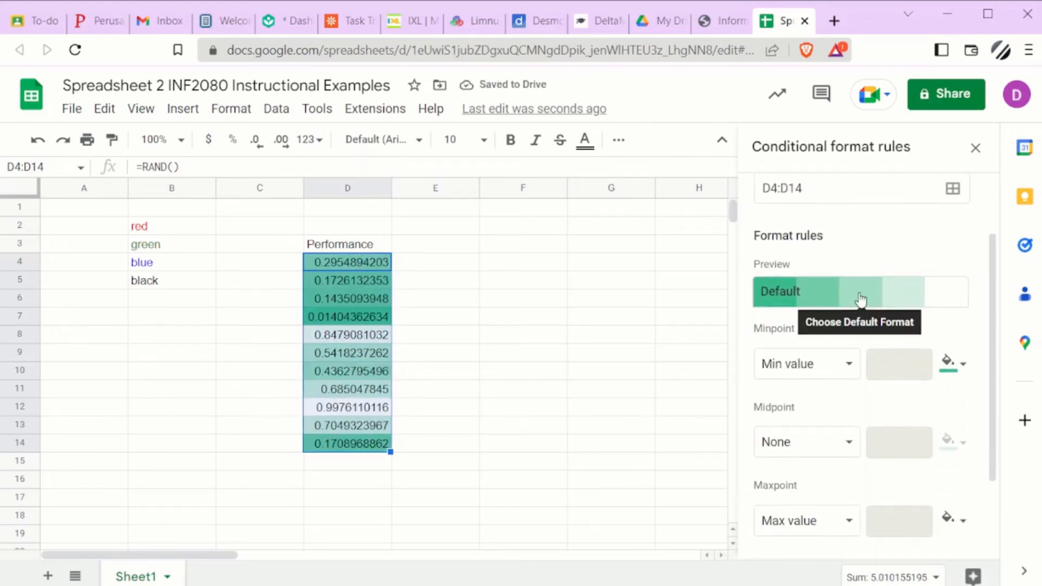
{"action": "left_click", "coordinate": [861, 299]}
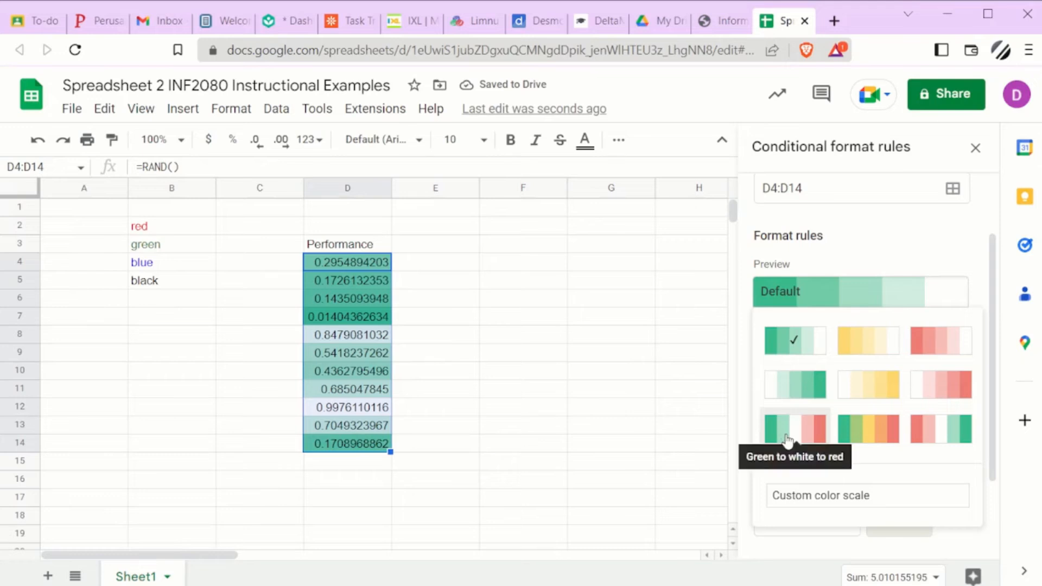
{"action": "left_click", "coordinate": [939, 435]}
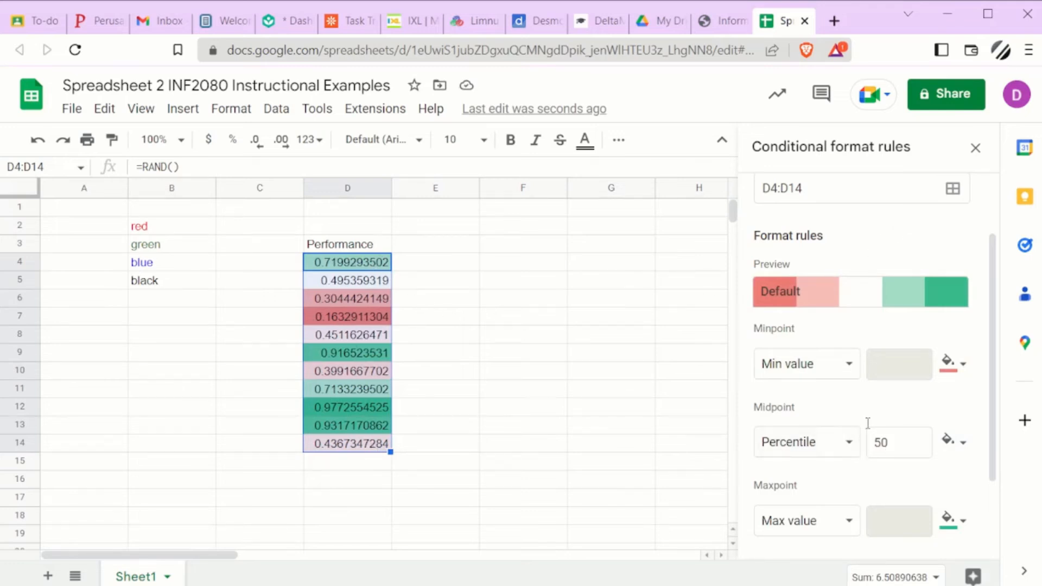
Set the colour scale's minpoint type to Number with a value of 0
{"action": "left_click", "coordinate": [851, 365]}
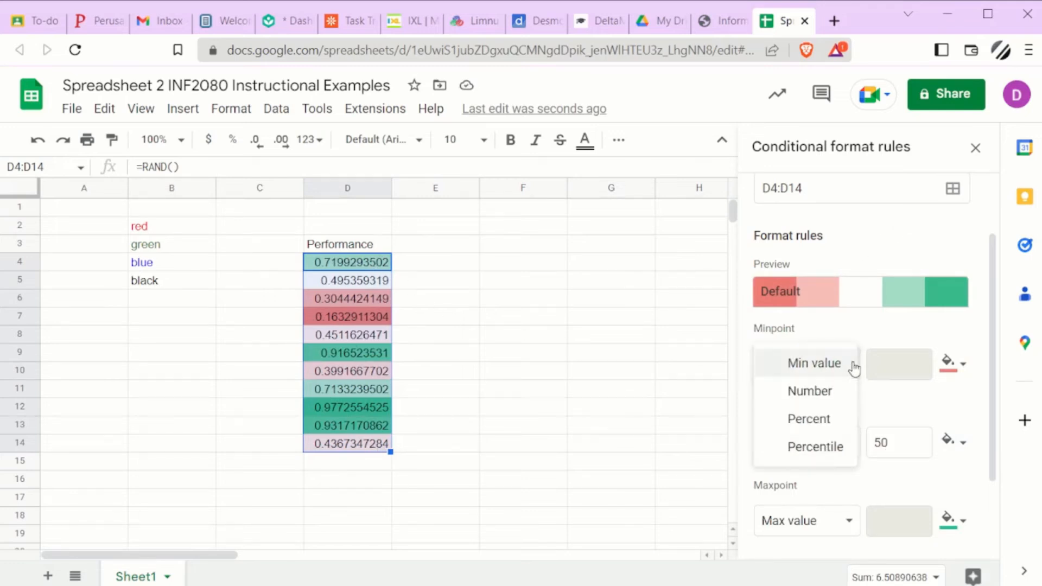
{"action": "left_click", "coordinate": [828, 391]}
{"action": "double_click", "coordinate": [879, 369]}
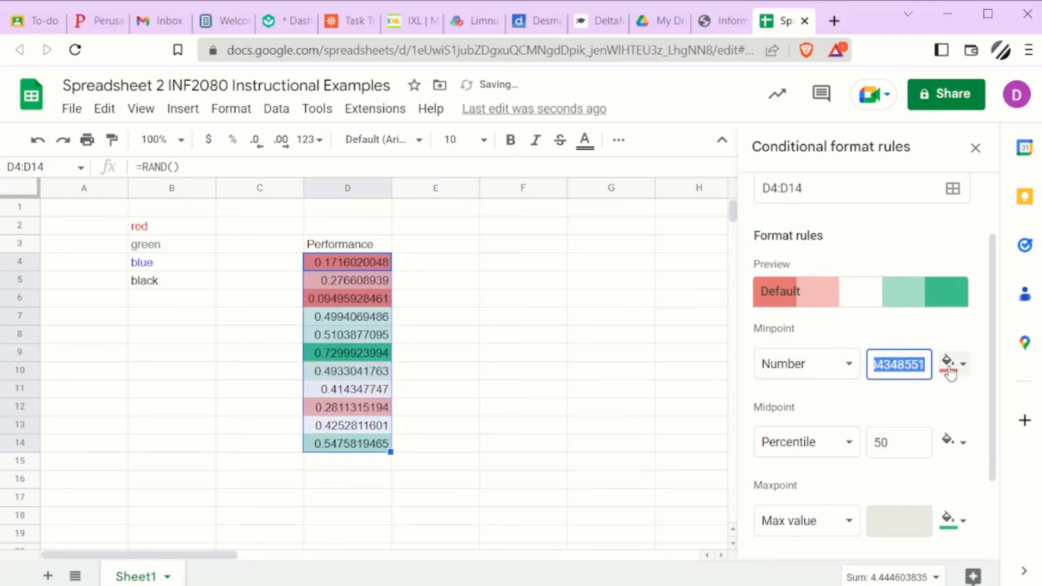
{"action": "type", "text": "0"}
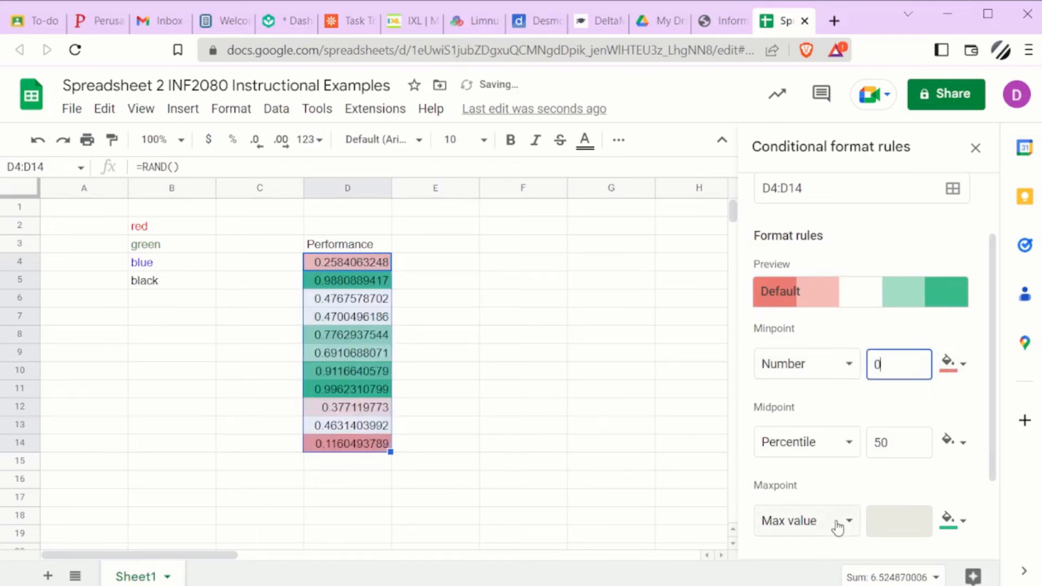
Set the colour scale's maxpoint type to Number with a value of 1
{"action": "left_click", "coordinate": [844, 529]}
{"action": "left_click", "coordinate": [829, 531]}
{"action": "left_click", "coordinate": [834, 530]}
{"action": "left_click", "coordinate": [820, 551]}
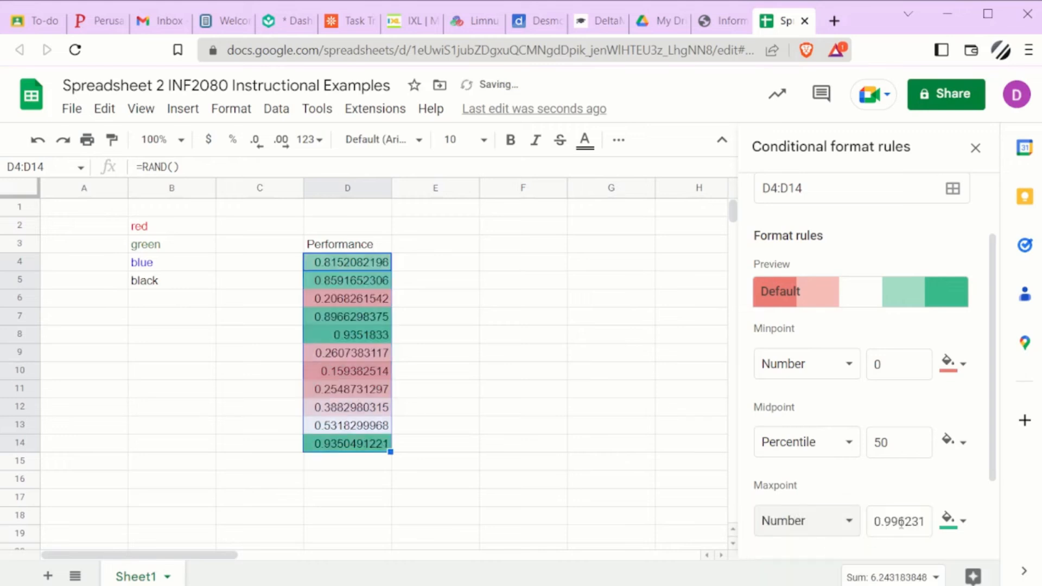
{"action": "left_click_drag", "start_coordinate": [872, 521], "coordinate": [968, 523]}
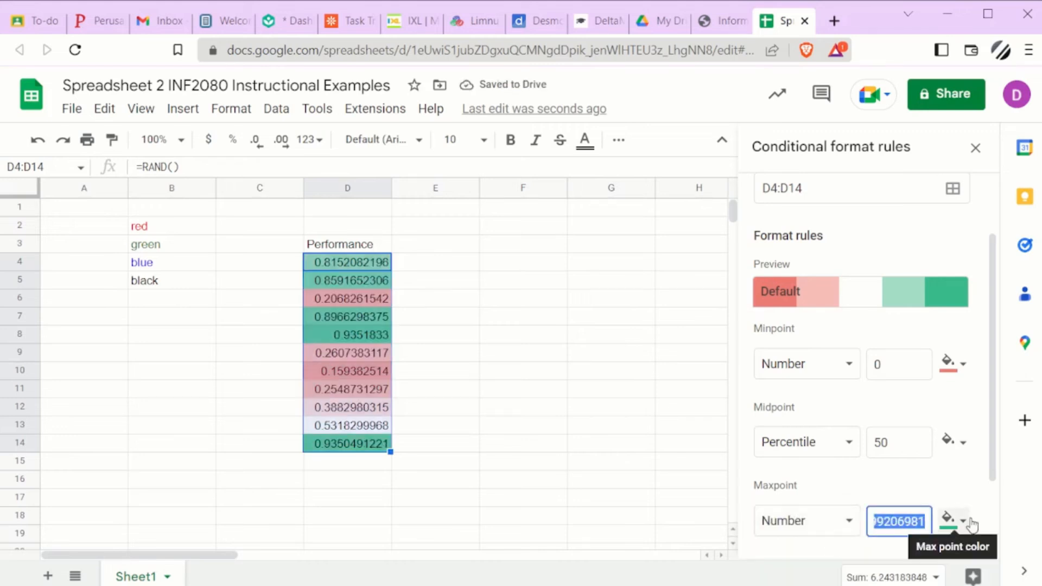
{"action": "type", "text": "1"}
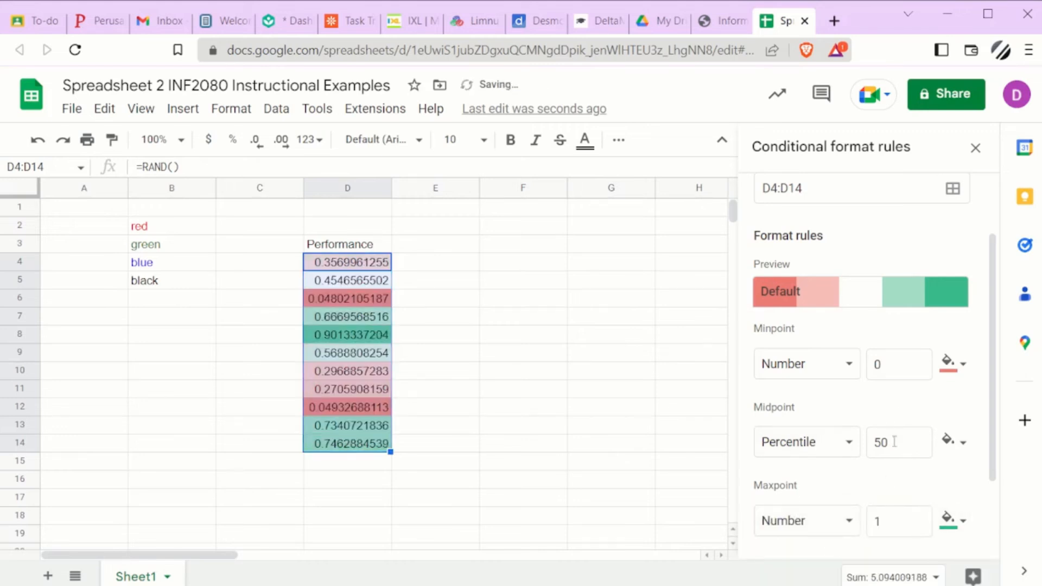
Set the colour scale's midpoint type to Number with a value of 0.5
{"action": "left_click", "coordinate": [837, 447]}
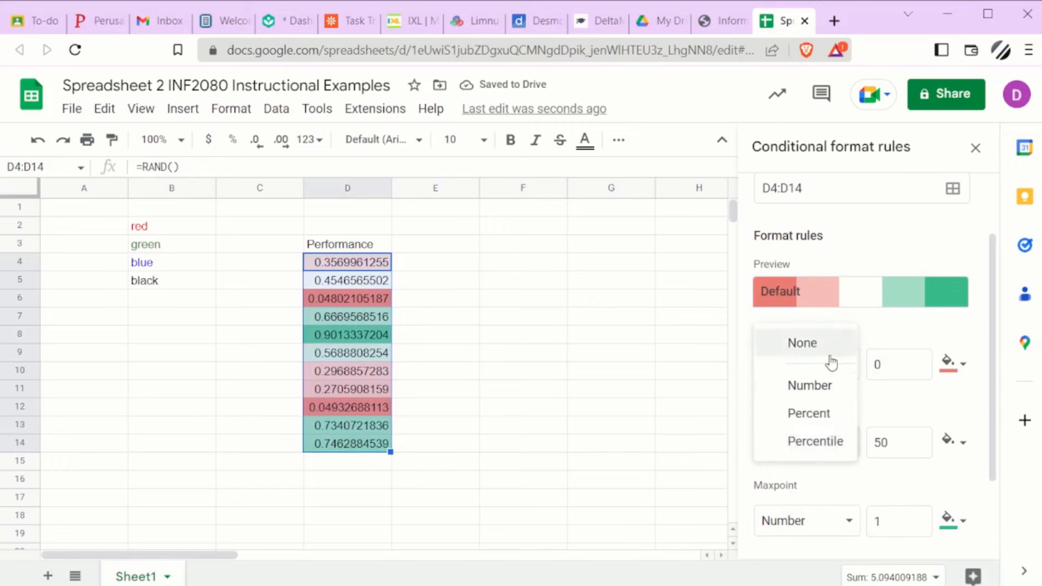
{"action": "left_click", "coordinate": [809, 385]}
{"action": "left_click_drag", "start_coordinate": [913, 447], "coordinate": [868, 446]}
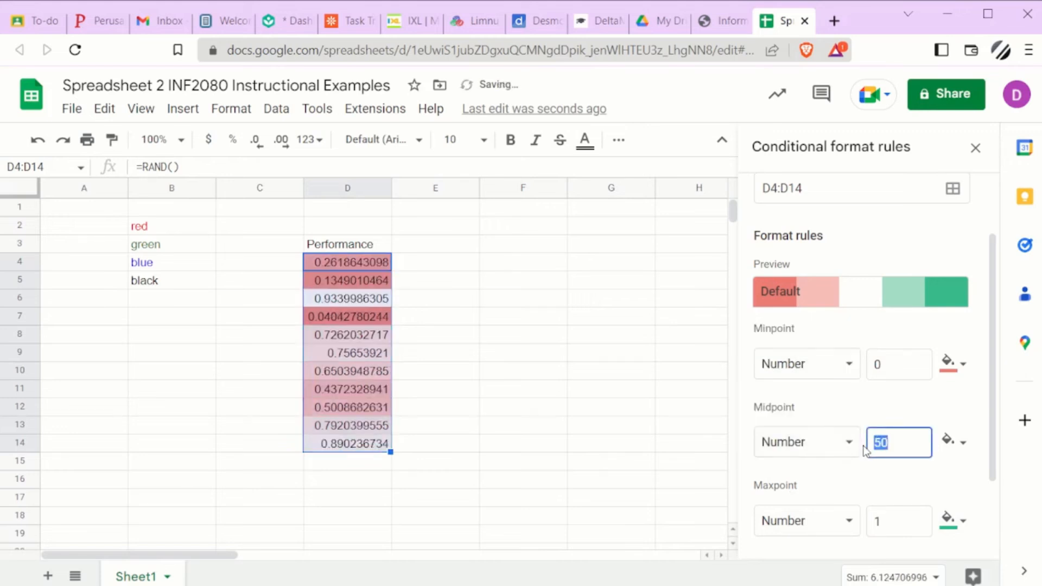
{"action": "type", "text": "0.5"}
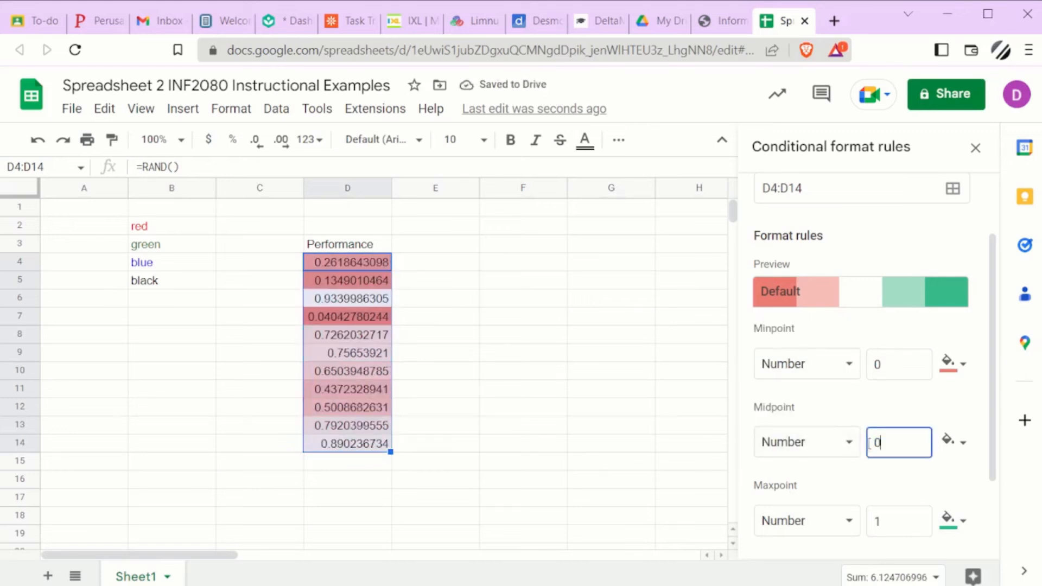
Commit the colour scale's midpoint value and select cell F10 so the formatted Performance values show without the selection highlight
{"action": "left_click", "coordinate": [904, 477]}
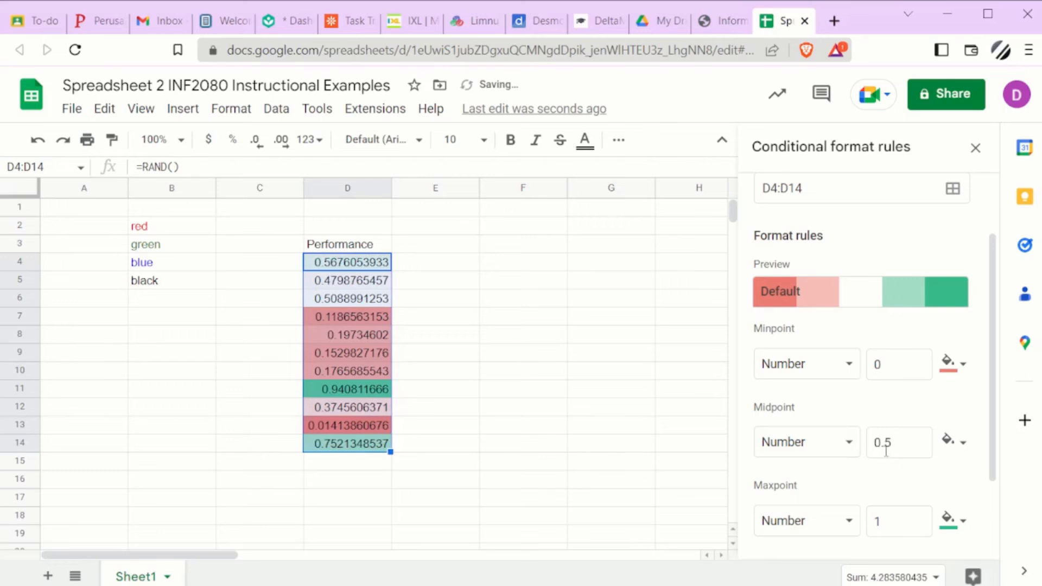
{"action": "left_click", "coordinate": [521, 375]}
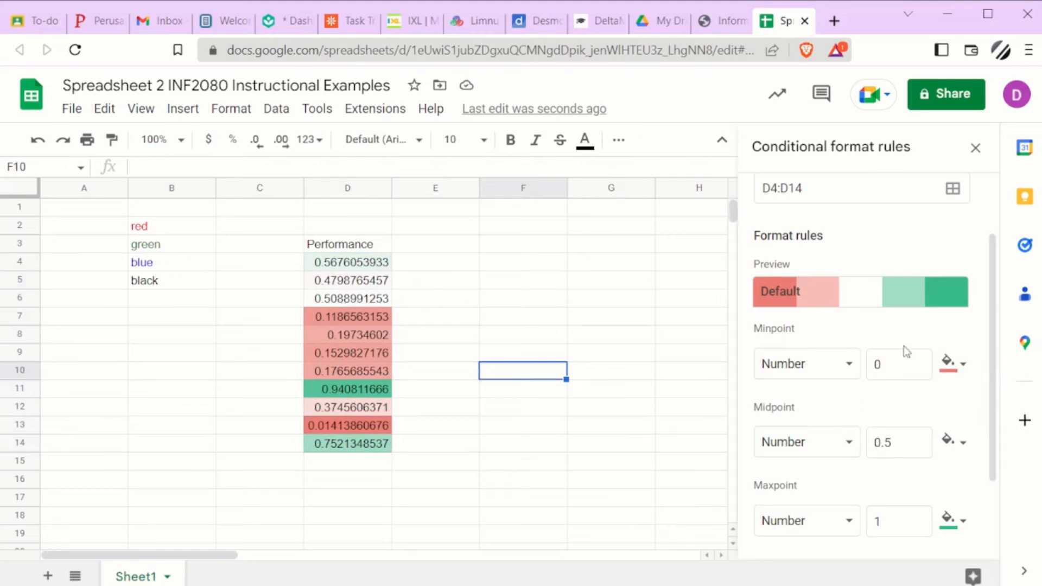
Examine the minpoint colour choices and review the remaining colour scale settings of the D4:D14 rule
{"action": "left_click", "coordinate": [962, 365]}
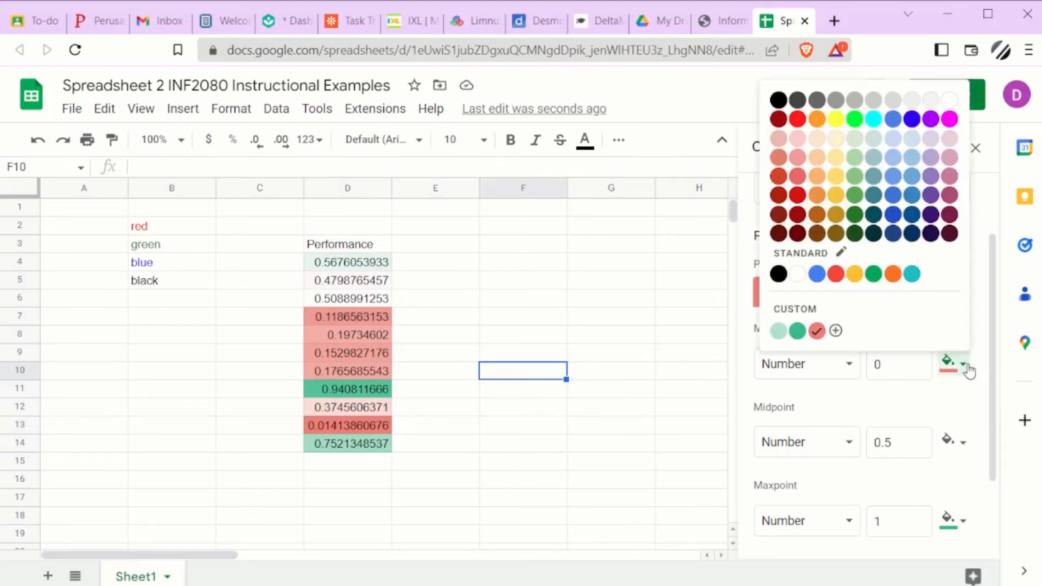
{"action": "left_click", "coordinate": [968, 371]}
{"action": "scroll", "coordinate": [958, 383], "scroll_direction": "down", "scroll_amount": 2}
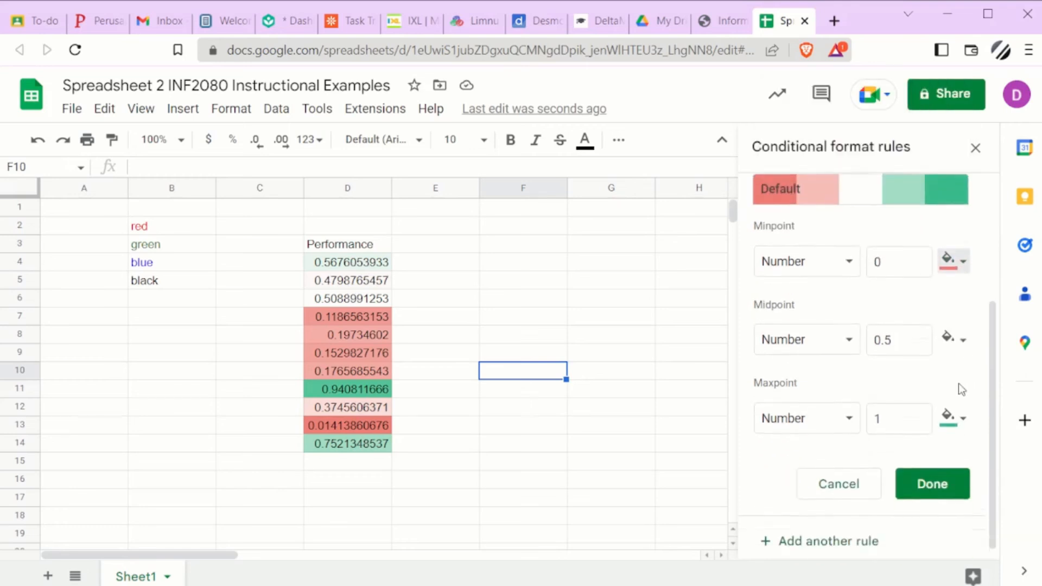
{"action": "scroll", "coordinate": [958, 383], "scroll_direction": "up", "scroll_amount": 4}
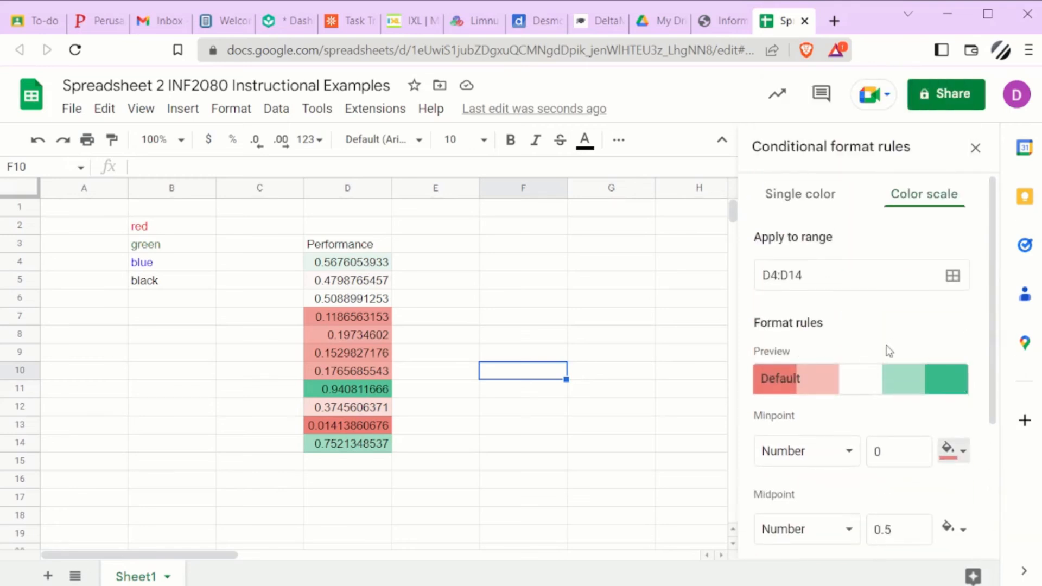
{"action": "scroll", "coordinate": [887, 347], "scroll_direction": "down", "scroll_amount": 3}
{"action": "scroll", "coordinate": [887, 346], "scroll_direction": "up", "scroll_amount": 3}
Switch the D4:D14 rule from a colour scale to a single colour and set its text colour to blue
{"action": "left_click", "coordinate": [818, 203]}
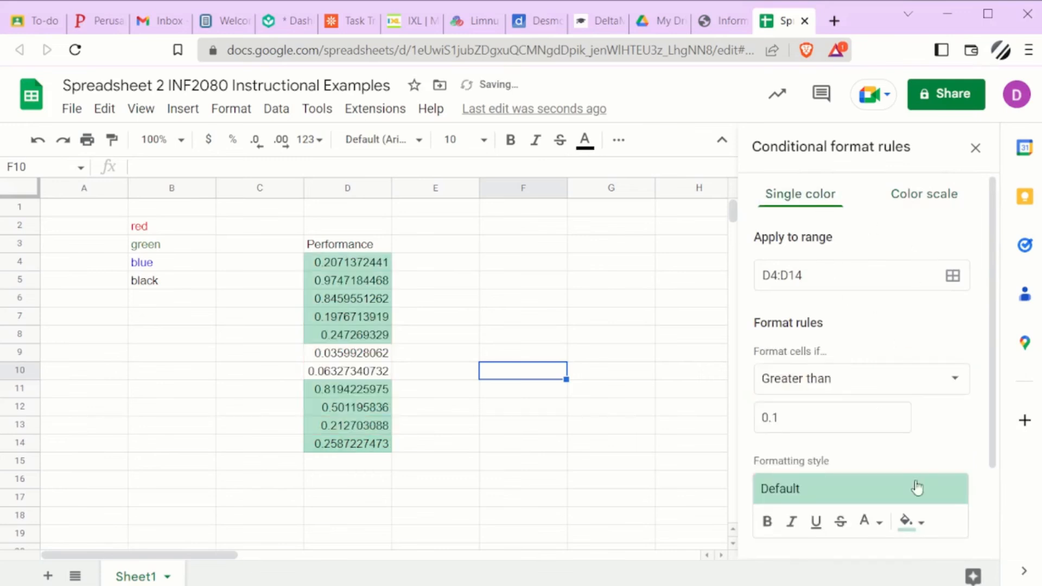
{"action": "scroll", "coordinate": [909, 477], "scroll_direction": "down", "scroll_amount": 2}
{"action": "left_click", "coordinate": [880, 413]}
{"action": "left_click", "coordinate": [880, 412]}
{"action": "left_click", "coordinate": [879, 412]}
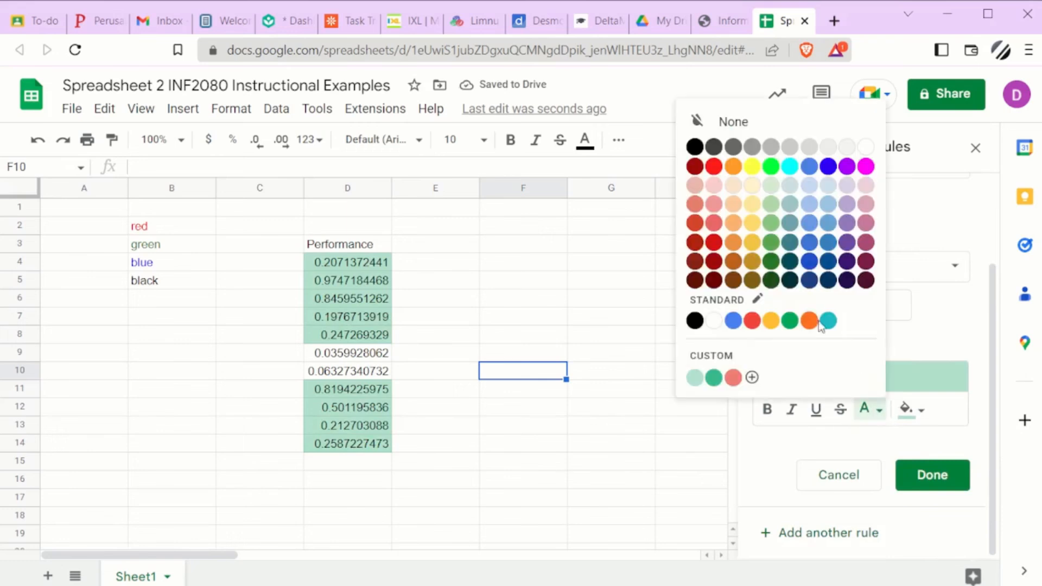
{"action": "left_click", "coordinate": [828, 166]}
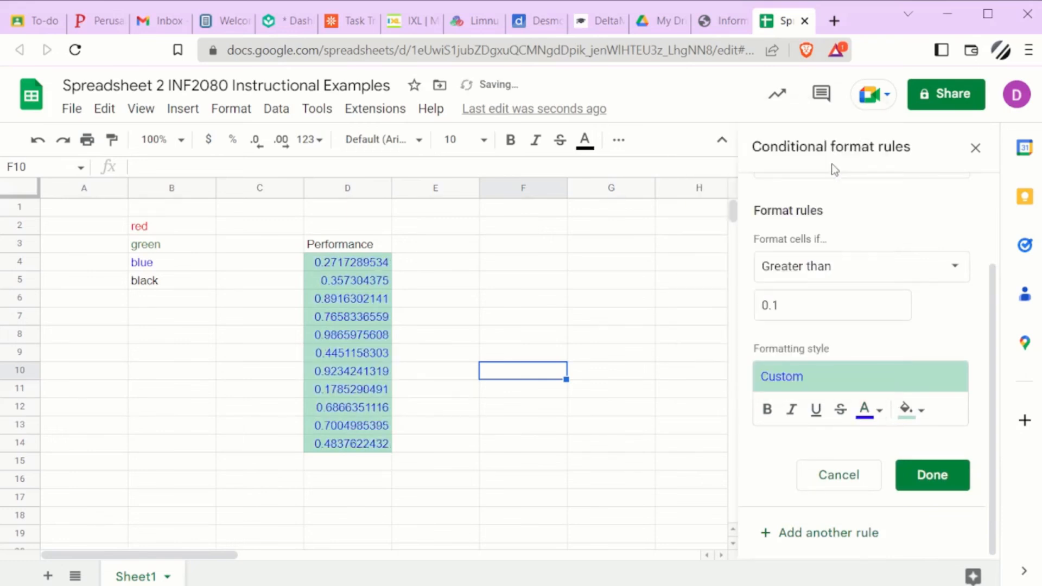
Set the single-colour rule's "Greater than" threshold to 0.5
{"action": "left_click_drag", "start_coordinate": [774, 306], "coordinate": [822, 308]}
{"action": "type", "text": "5"}
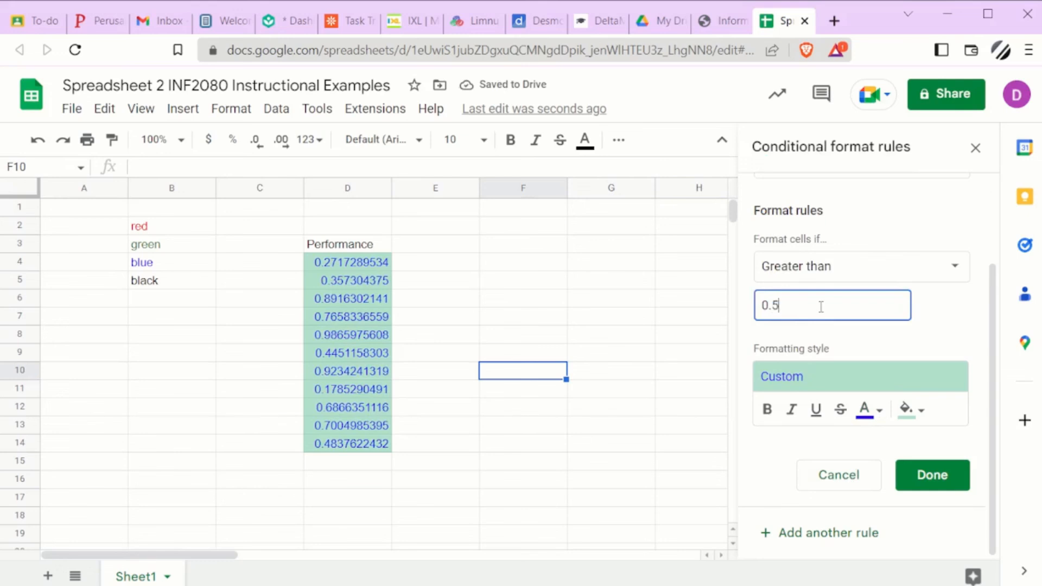